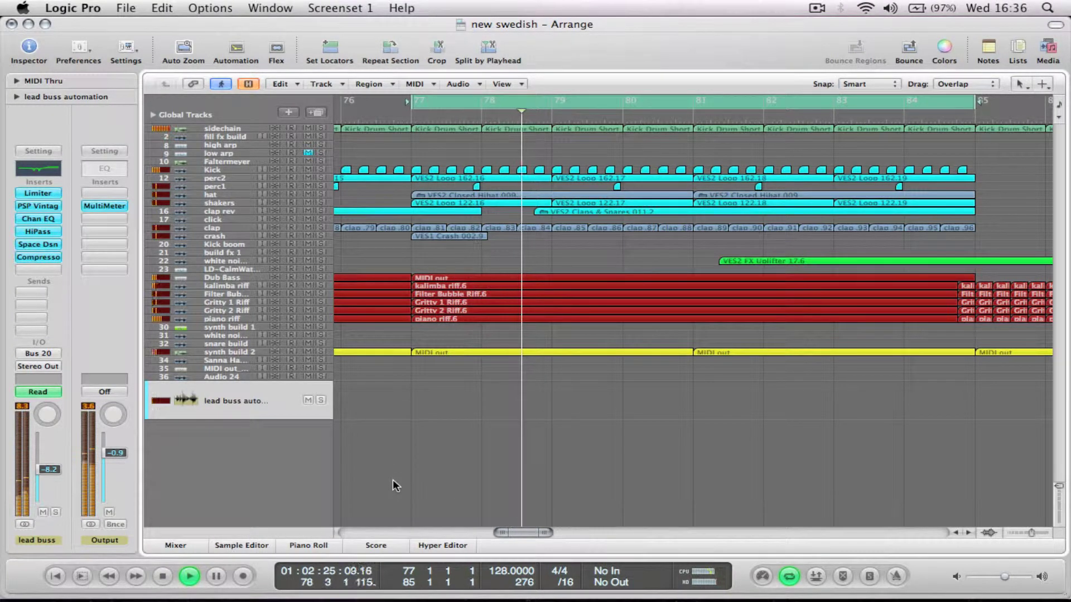
# - Stop playback of the 'new swedish' arrangement around bar 79
pyautogui.press('space')
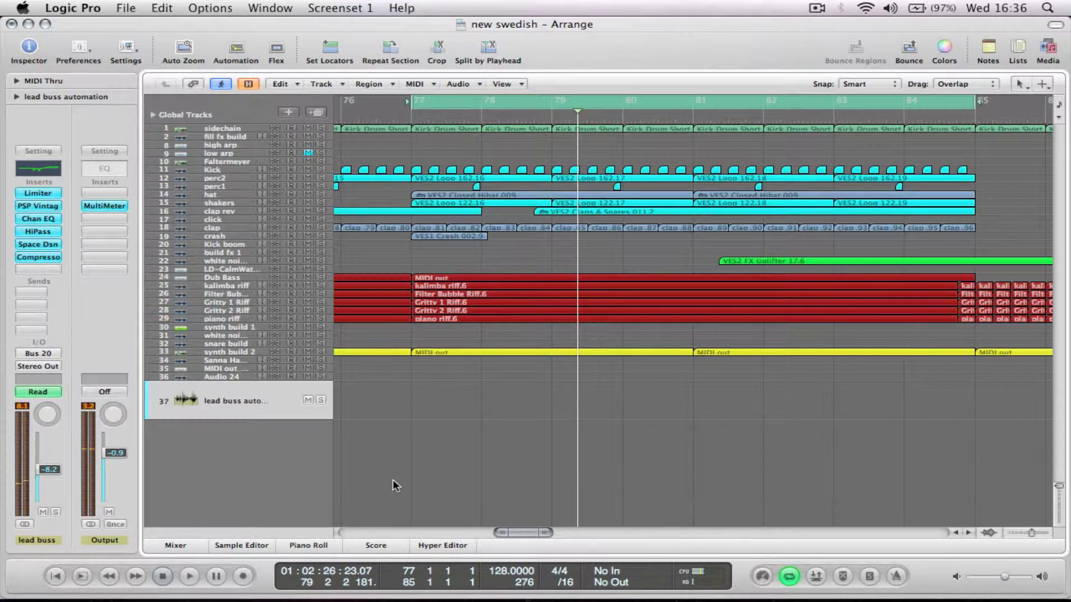
# - Show the Mixer, solo the Drums channel strip and play the song from bar 77
pyautogui.press('x')
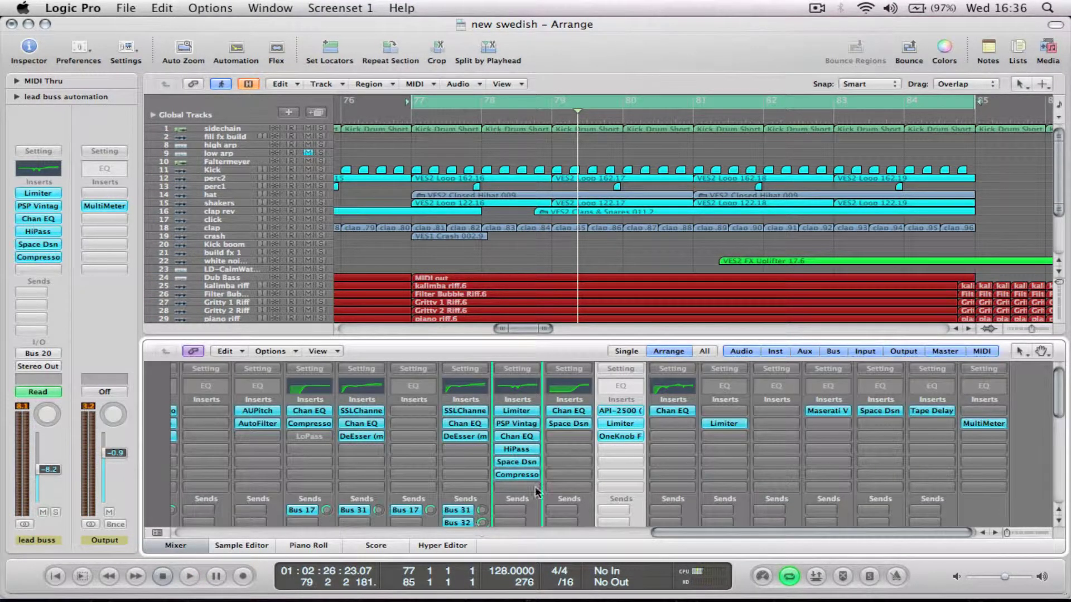
pyautogui.scroll(-1, 582, 448)
pyautogui.scroll(-3, 583, 447)
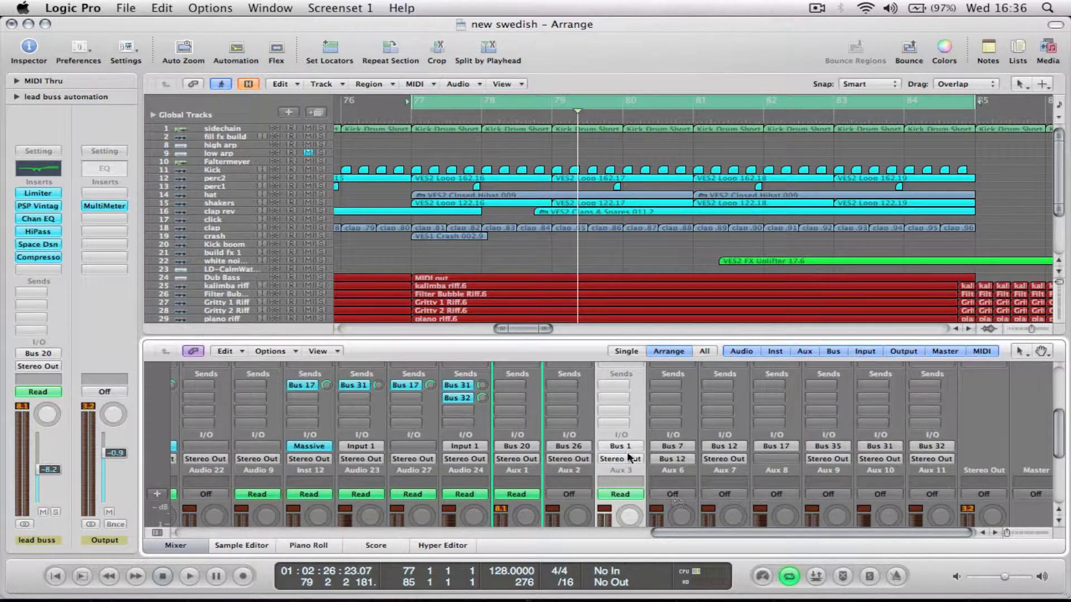
pyautogui.scroll(-2, 651, 509)
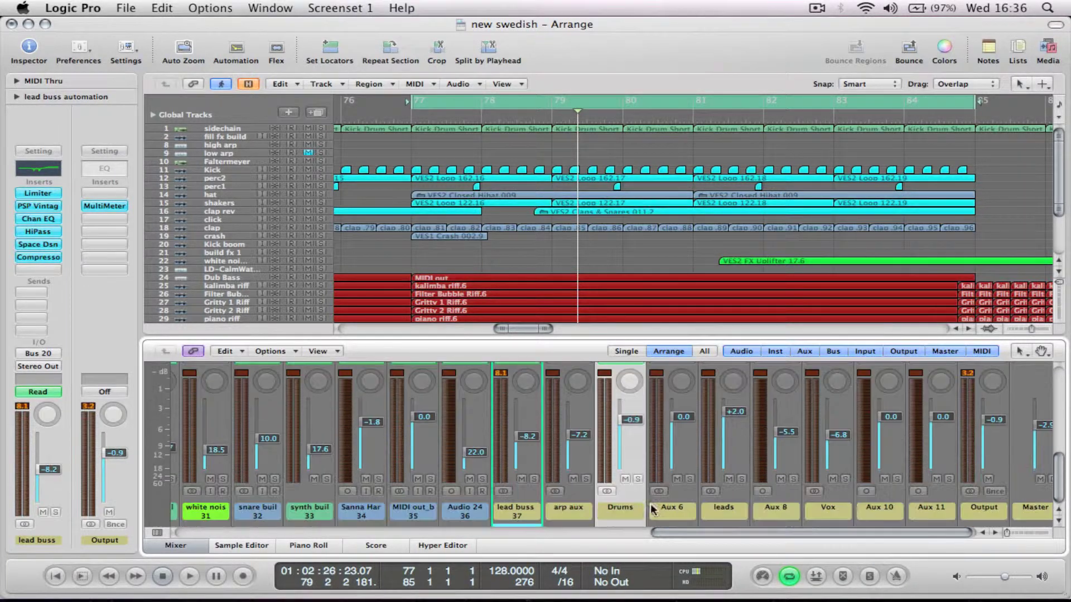
pyautogui.click(638, 478)
pyautogui.scroll(5, 636, 479)
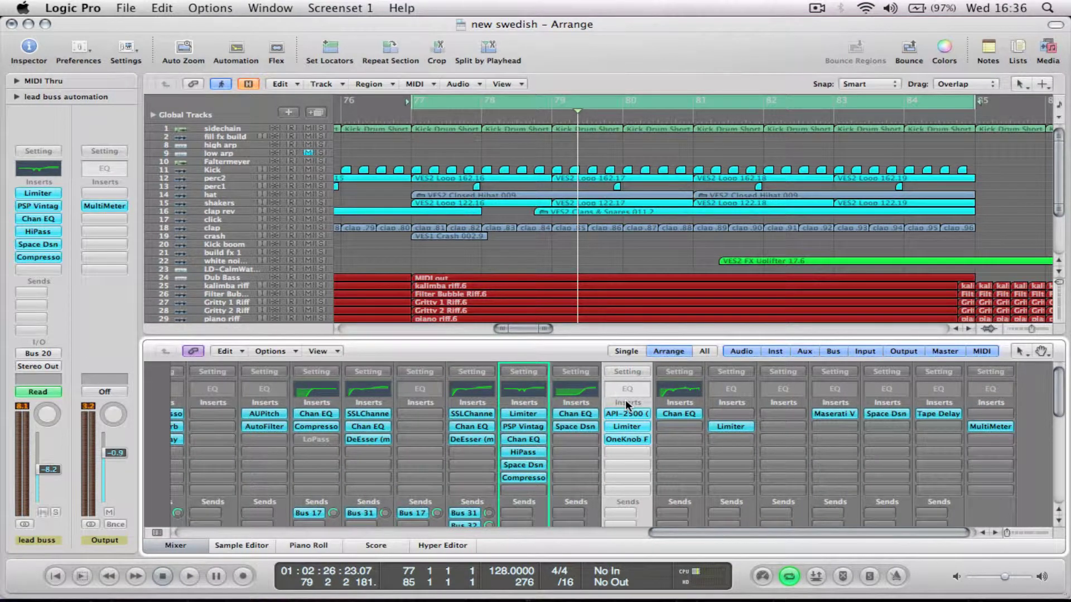
pyautogui.press('space')
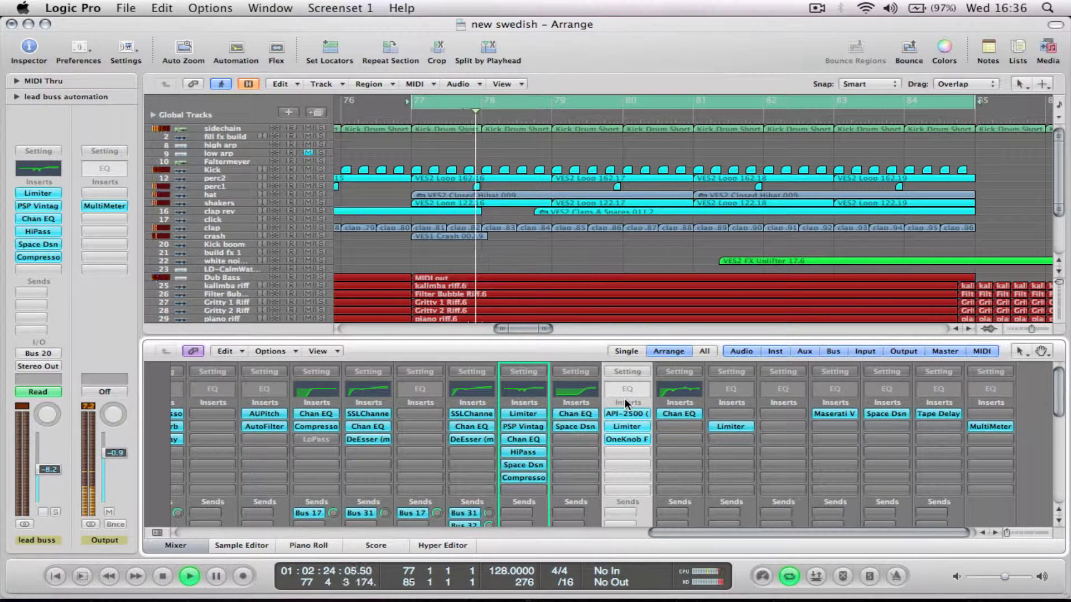
pyautogui.scroll(-3, 625, 398)
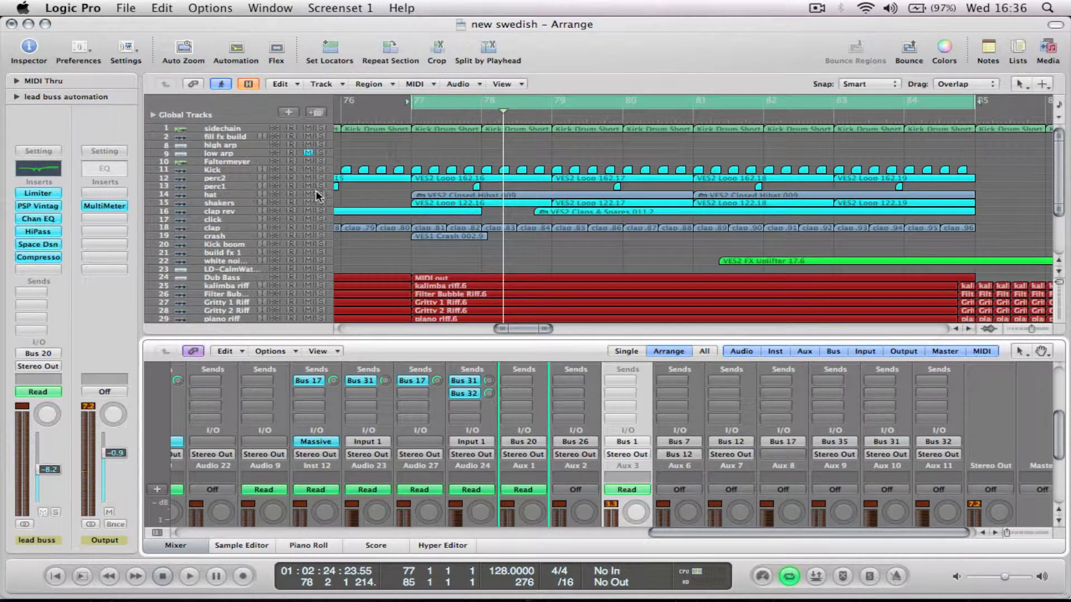
# - Create and select an arrange track for the Drums channel strip from its context menu
pyautogui.rightClick(642, 419)
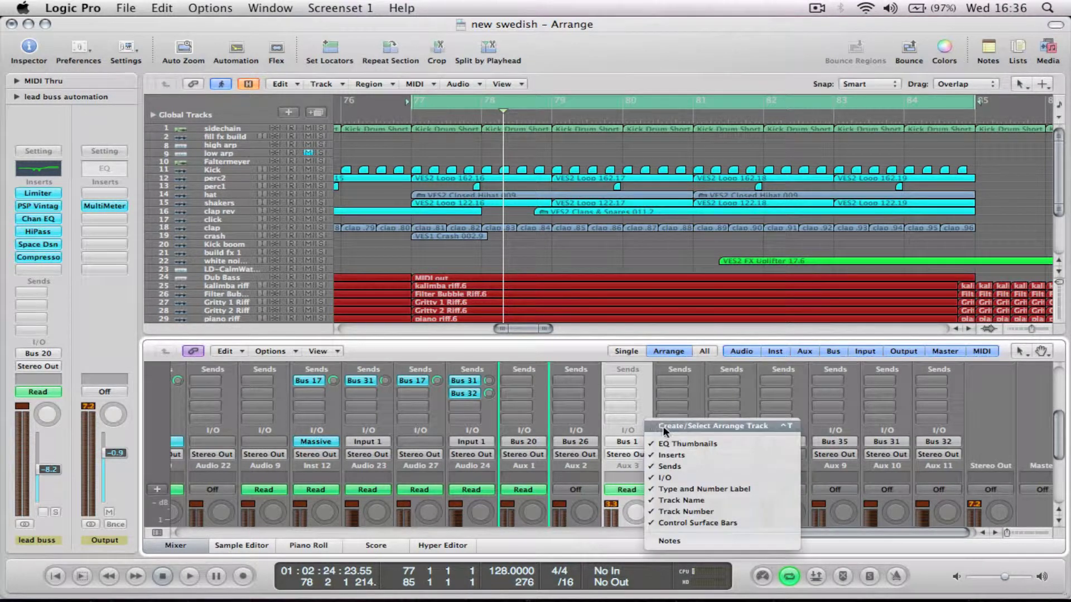
pyautogui.click(663, 428)
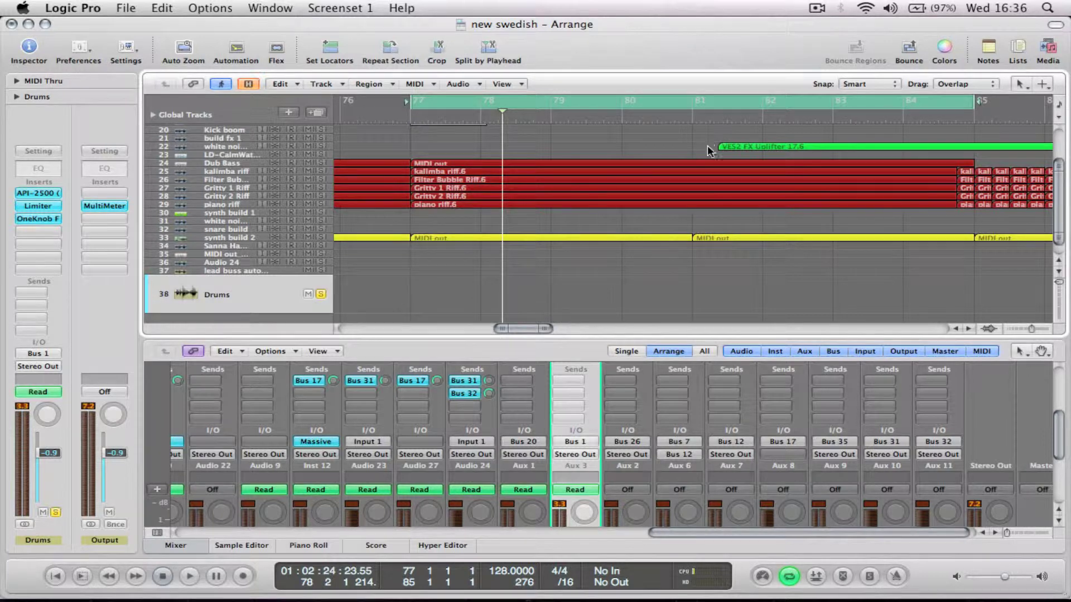
pyautogui.scroll(2, 707, 145)
pyautogui.scroll(-2, 706, 145)
pyautogui.scroll(-2, 707, 147)
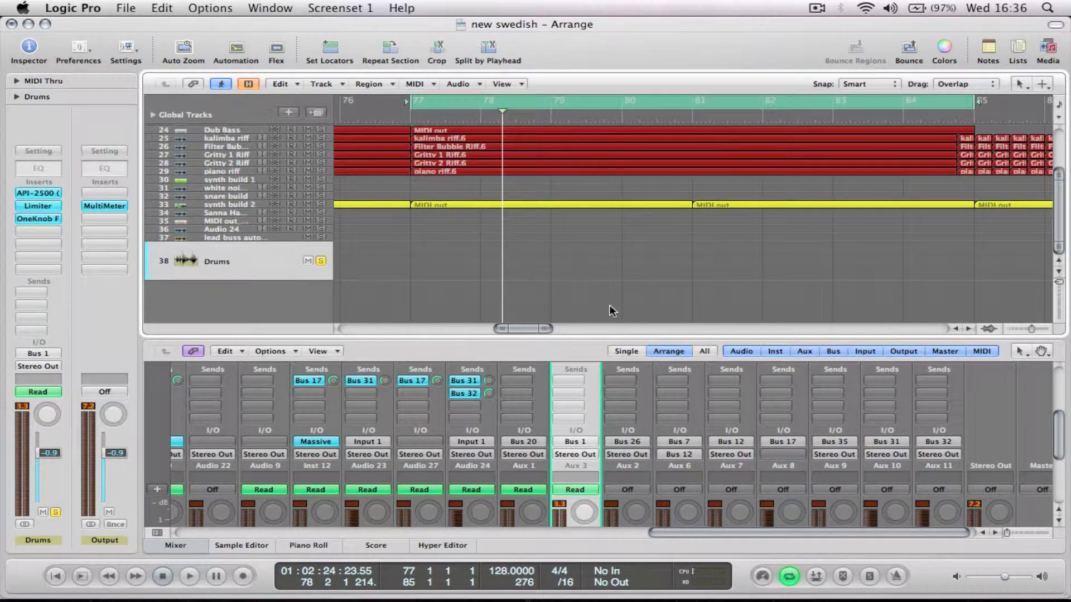
pyautogui.scroll(3, 594, 399)
pyautogui.scroll(2, 593, 399)
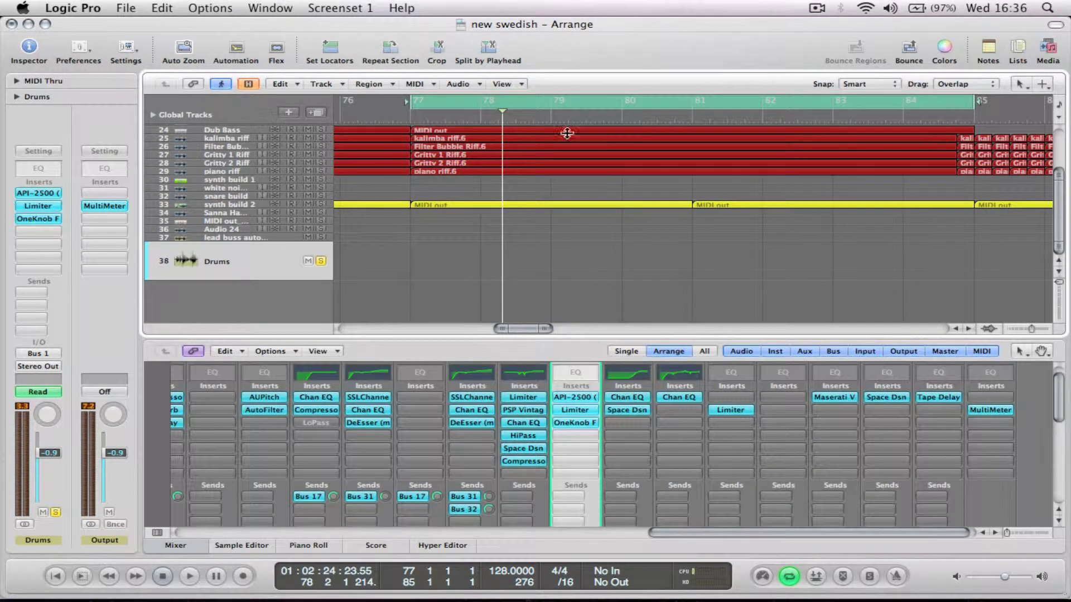
# - Disable Cycle, check the Drums OneKnob Filter plug-in, and place the playhead at bar 81
pyautogui.click(551, 102)
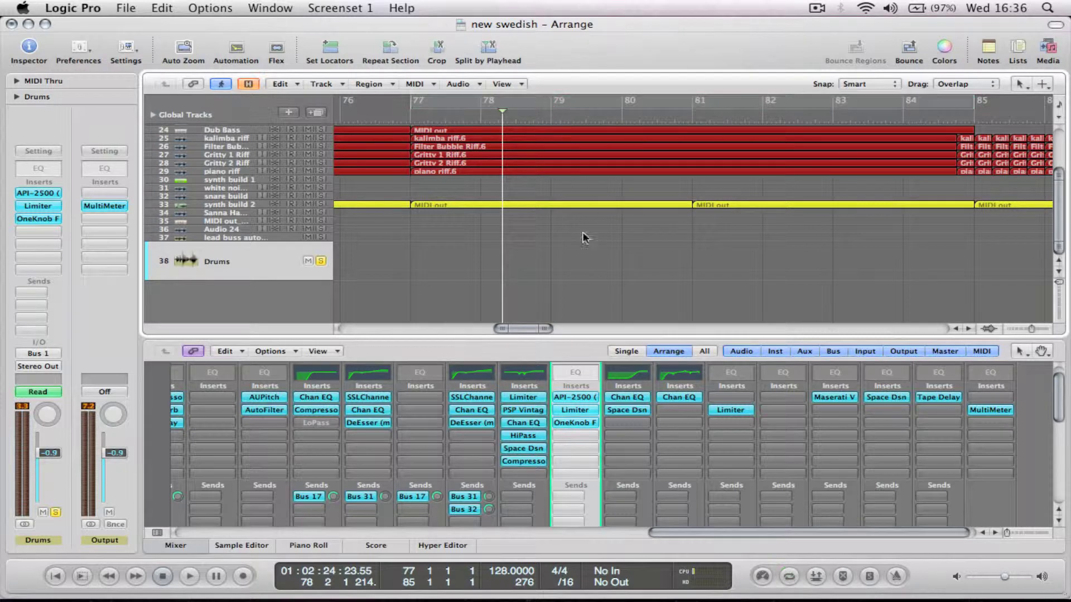
pyautogui.click(579, 421)
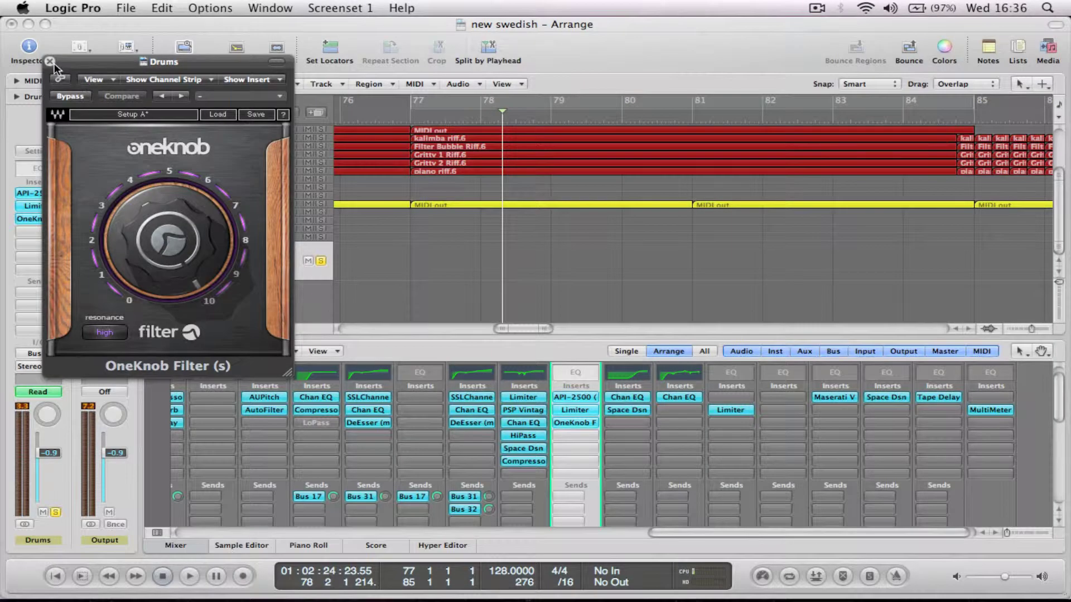
pyautogui.click(50, 62)
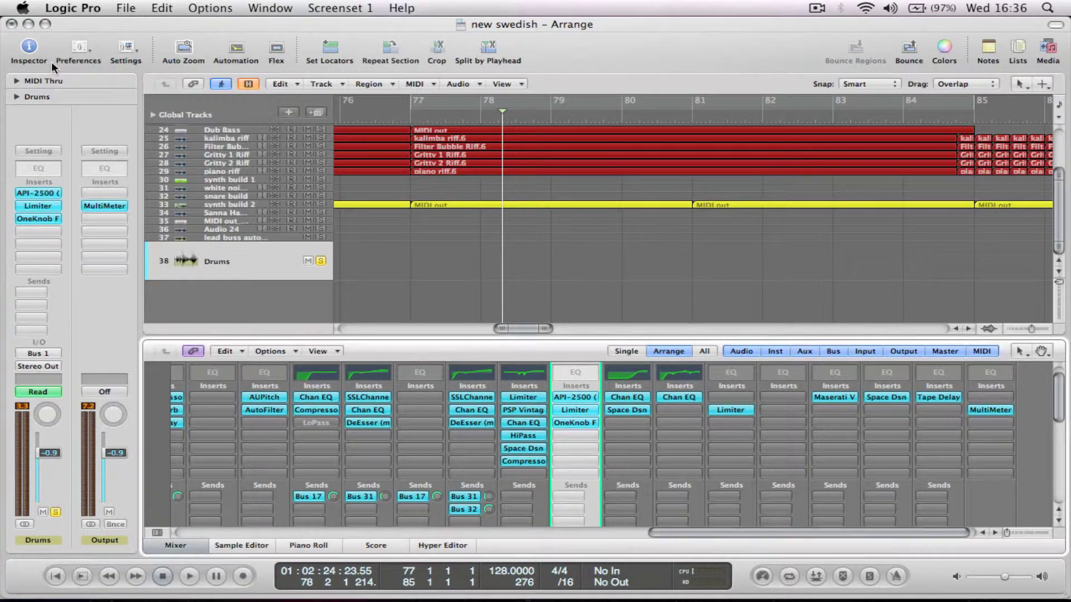
pyautogui.hscroll(4, 556, 216)
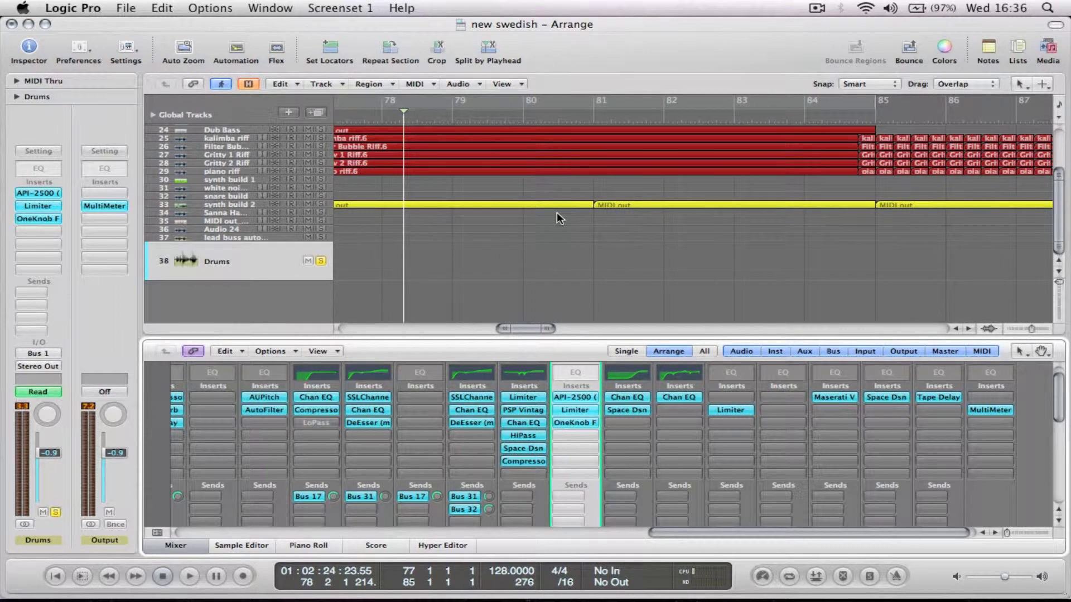
pyautogui.click(585, 115)
pyautogui.click(593, 115)
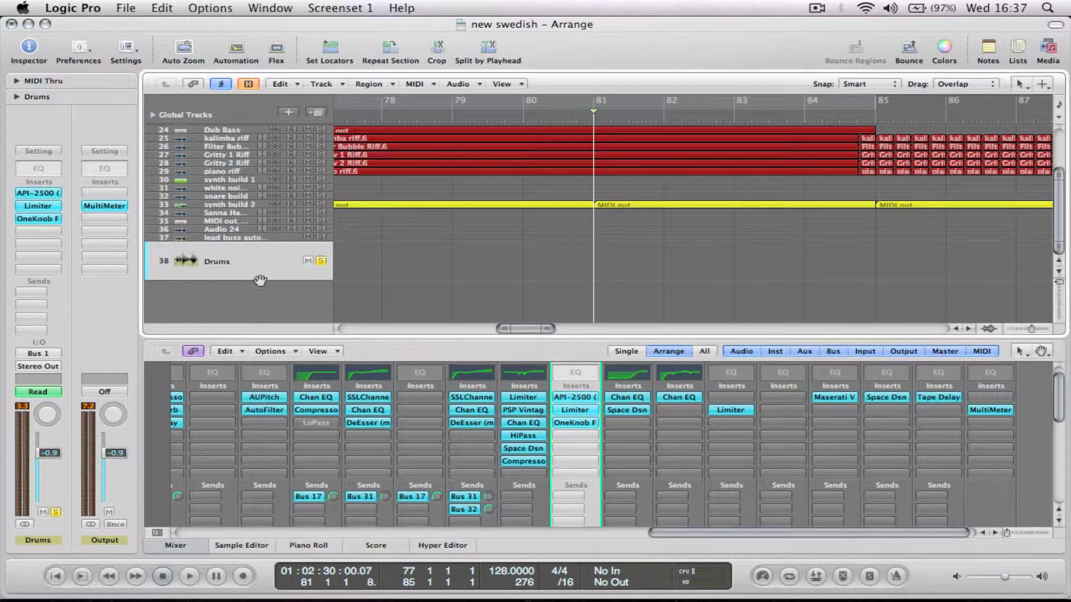
# - Show Drums automation and set its lane to 3 OneKnob Filter > Filter
pyautogui.press('a')
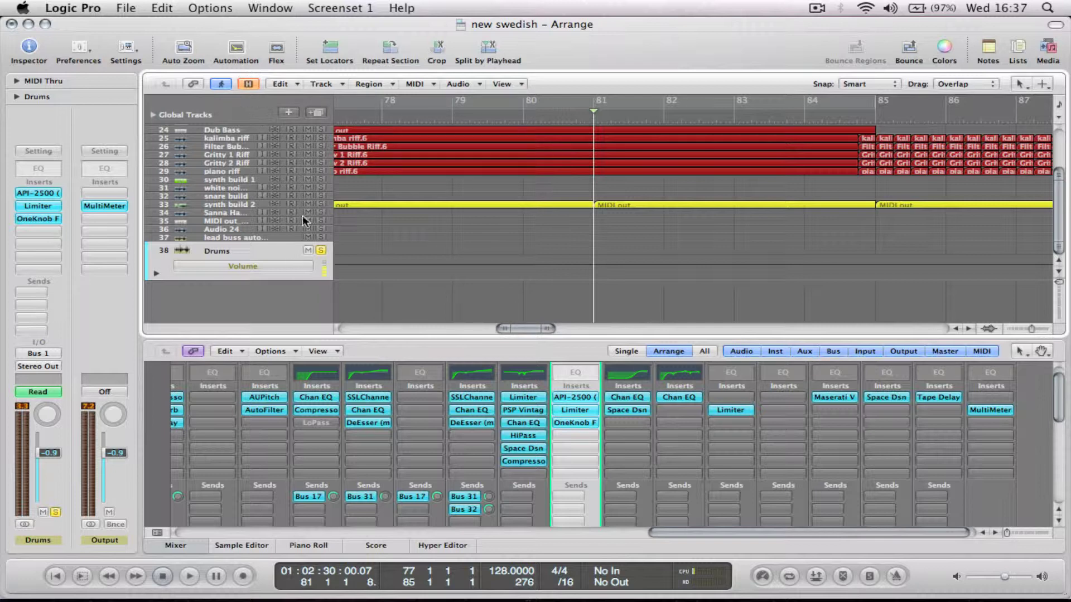
pyautogui.click(284, 266)
pyautogui.moveTo(318, 233)
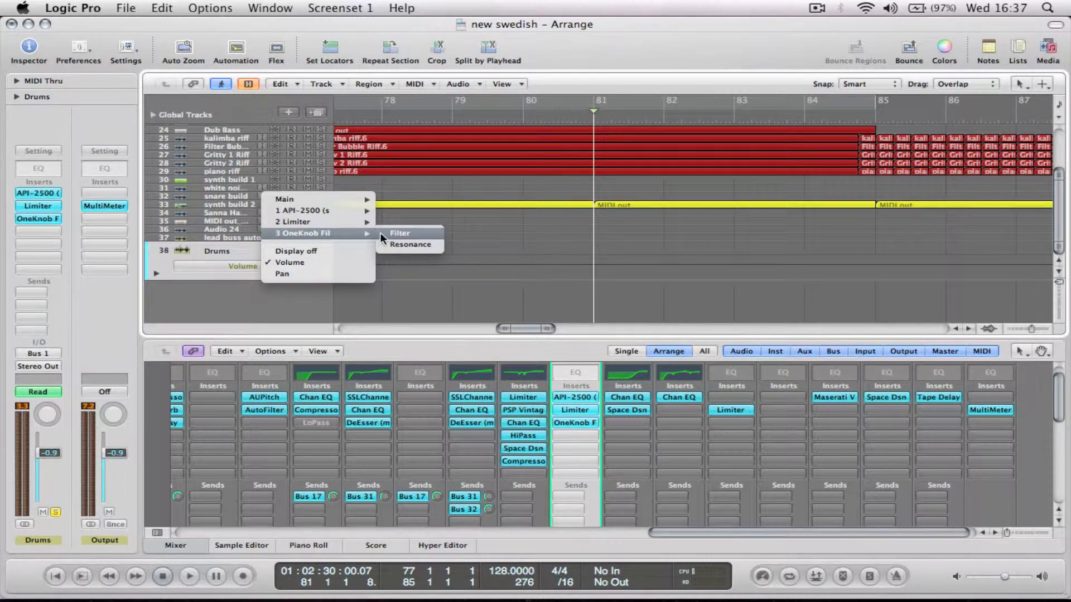
pyautogui.click(382, 234)
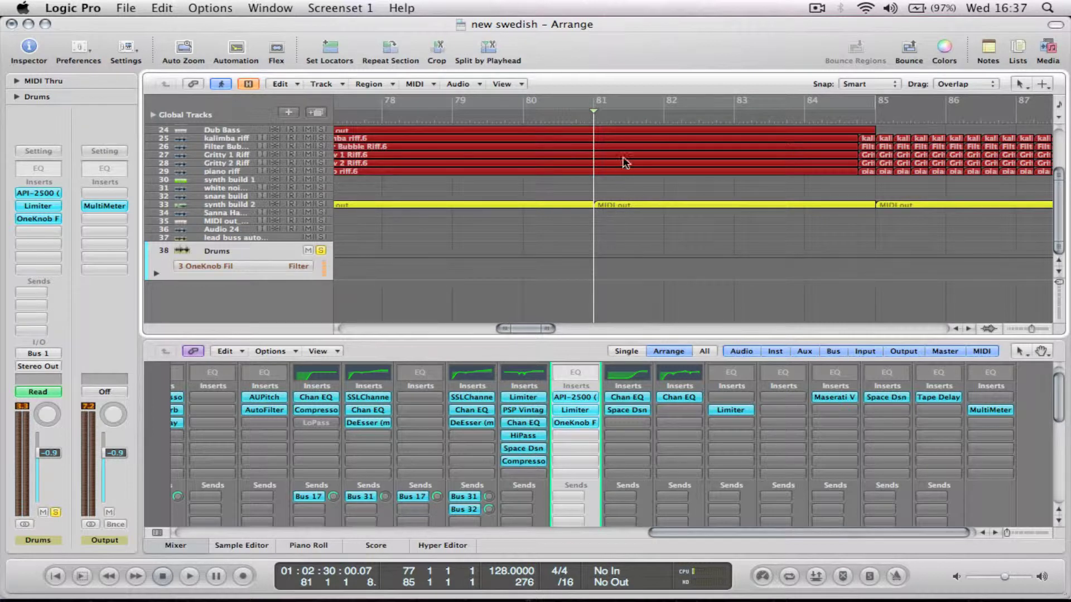
# - Draw Filter automation starting at 10.0 at bar 81, dipping to 4.9 at bar 85
pyautogui.click(595, 261)
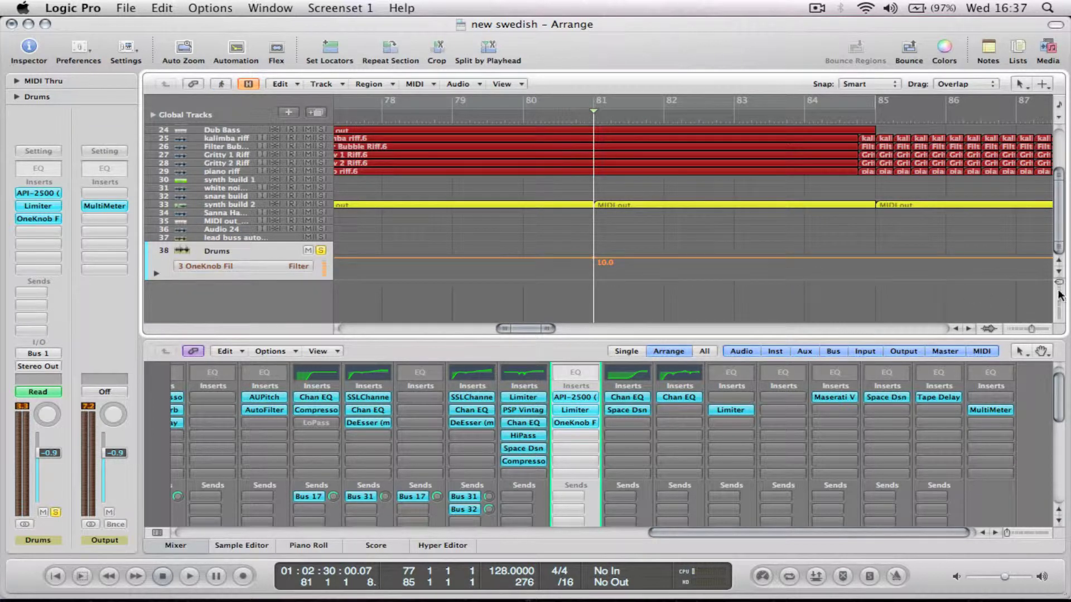
pyautogui.moveTo(1062, 291); pyautogui.dragTo(1063, 295)
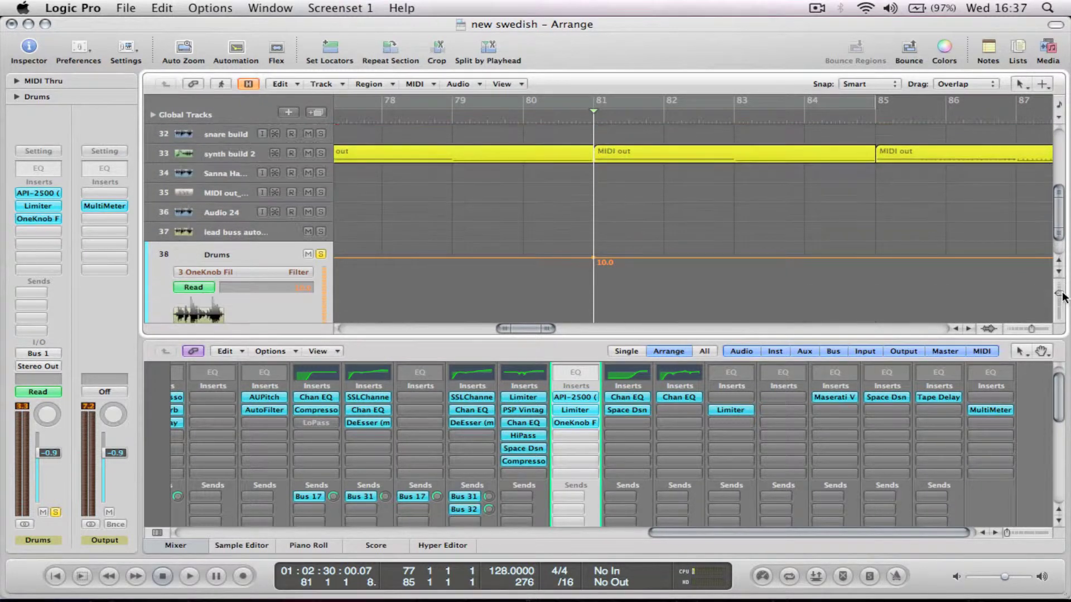
pyautogui.hscroll(3, 935, 273)
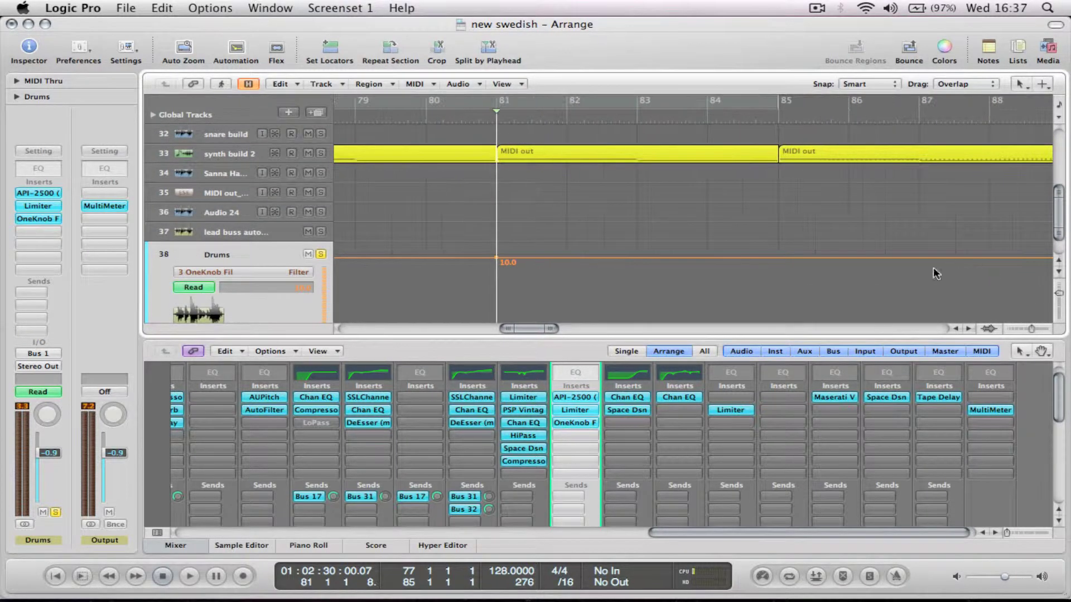
pyautogui.click(794, 259)
pyautogui.moveTo(778, 259); pyautogui.dragTo(778, 299)
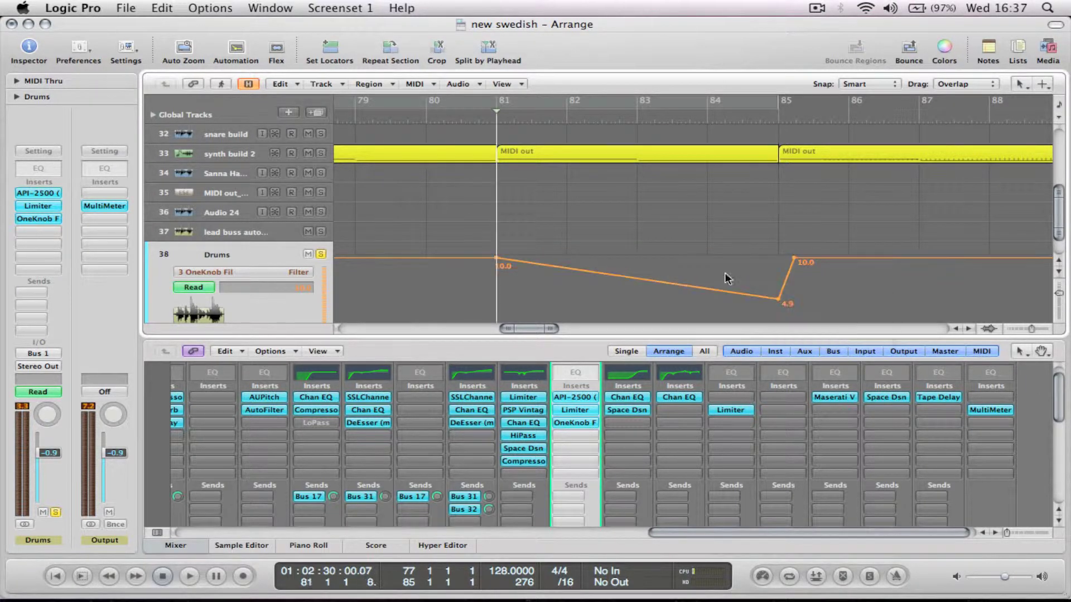
pyautogui.click(507, 145)
# - Play the filter dip from before bar 79, then unsolo Drums, hide automation and close the Mixer
pyautogui.click(453, 118)
pyautogui.press('space')
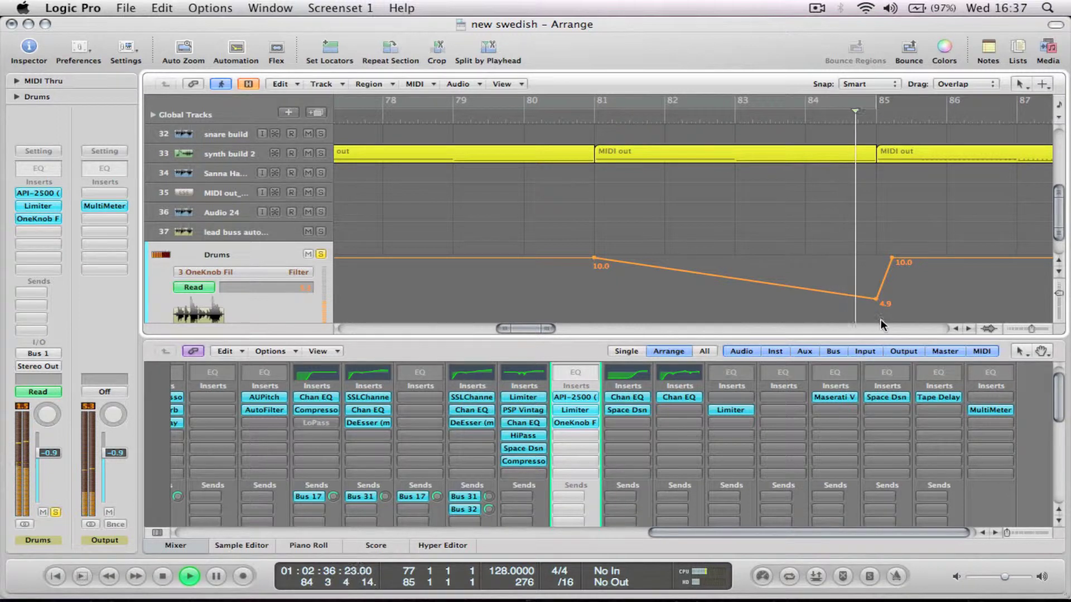
pyautogui.press('space')
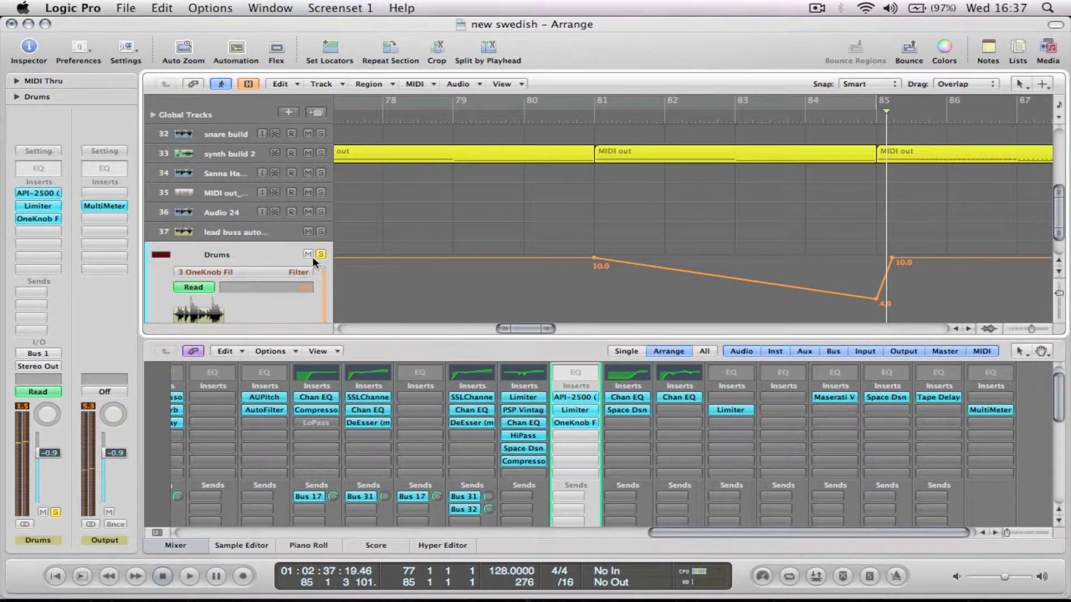
pyautogui.click(321, 254)
pyautogui.press('a')
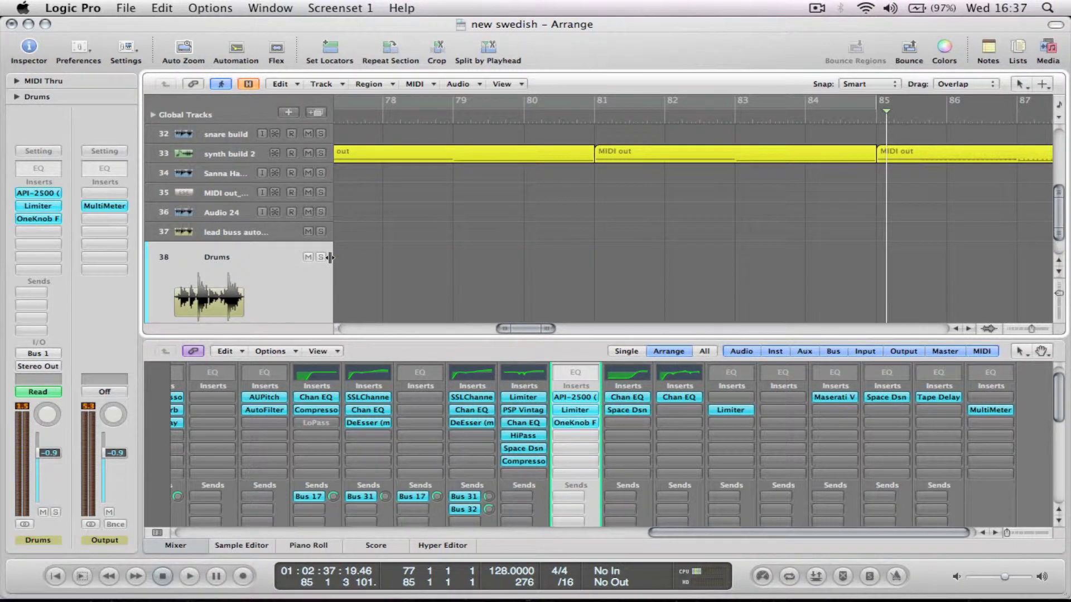
pyautogui.press('x')
pyautogui.scroll(3, 381, 238)
pyautogui.scroll(3, 385, 232)
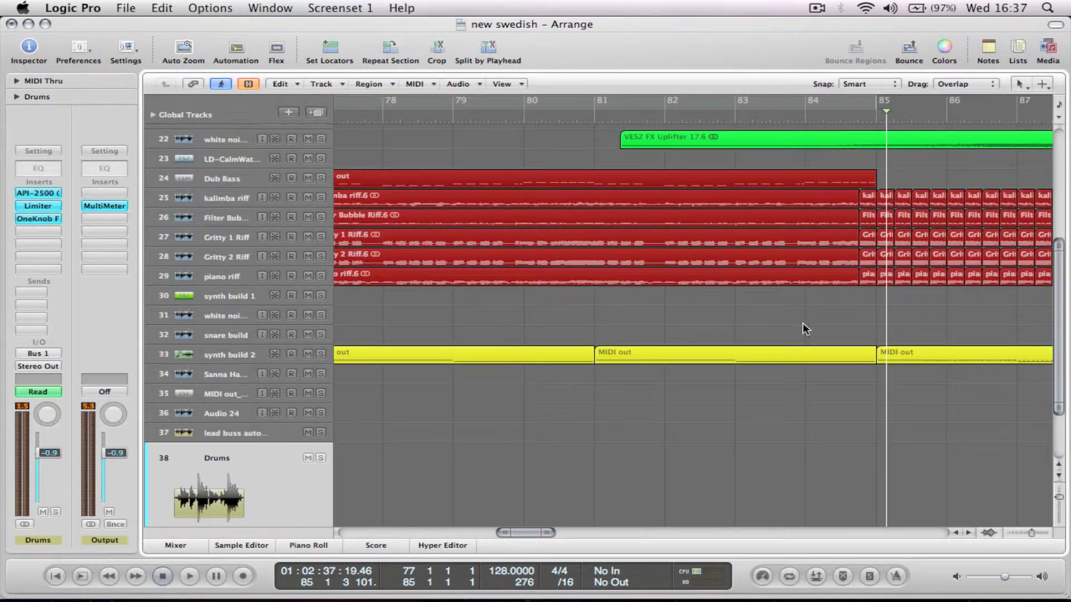
pyautogui.moveTo(1059, 499); pyautogui.dragTo(1059, 494)
pyautogui.scroll(3, 649, 313)
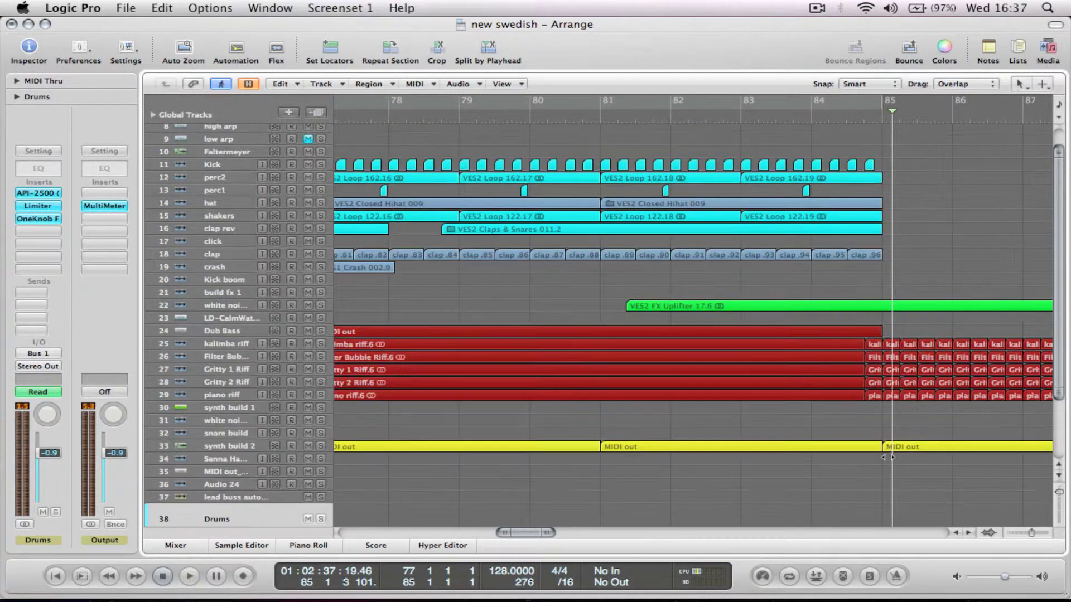
pyautogui.hscroll(-2, 649, 313)
pyautogui.click(453, 114)
pyautogui.press('space')
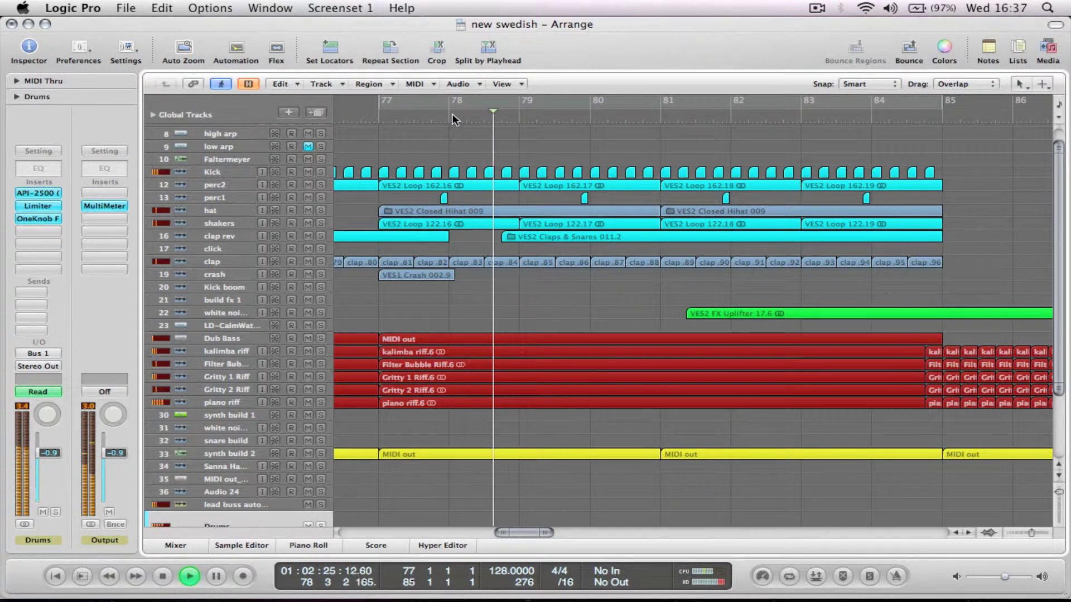
pyautogui.hscroll(2, 526, 211)
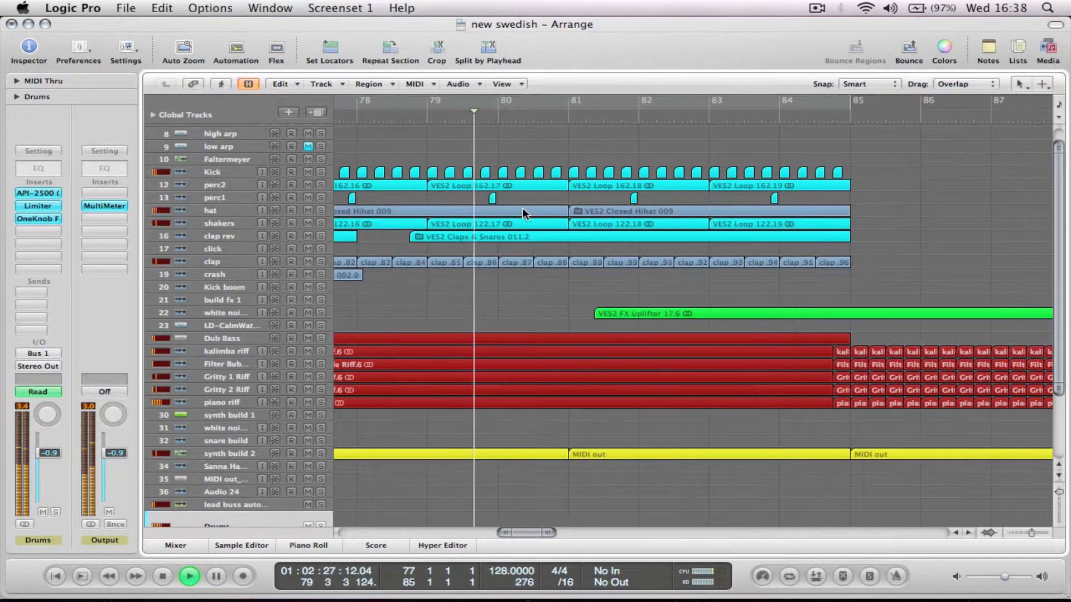
pyautogui.hscroll(1, 525, 210)
pyautogui.hscroll(1, 556, 235)
pyautogui.scroll(-1, 556, 235)
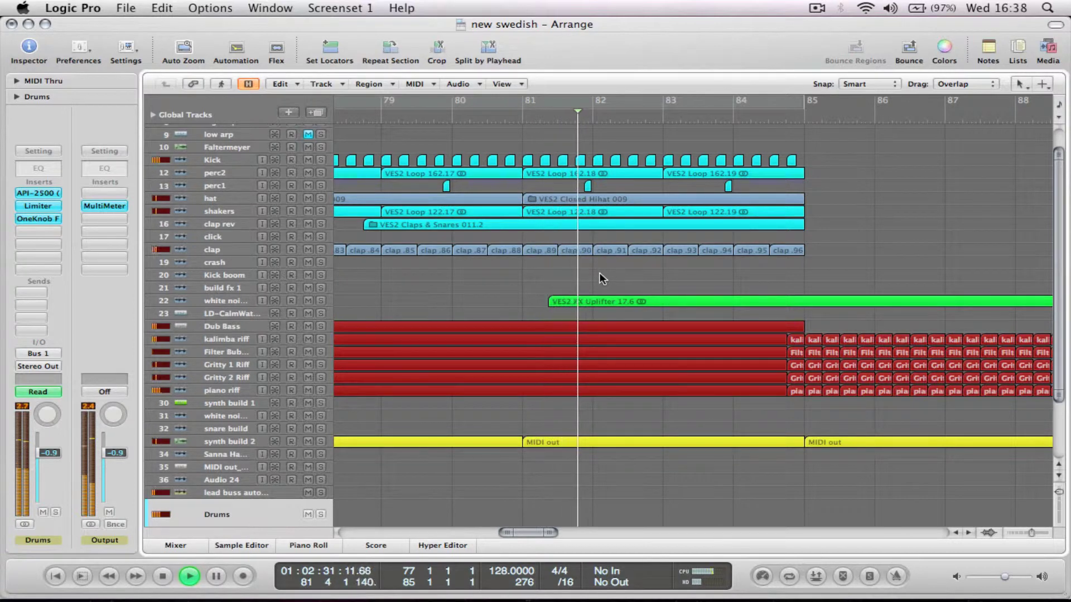
pyautogui.scroll(1, 598, 279)
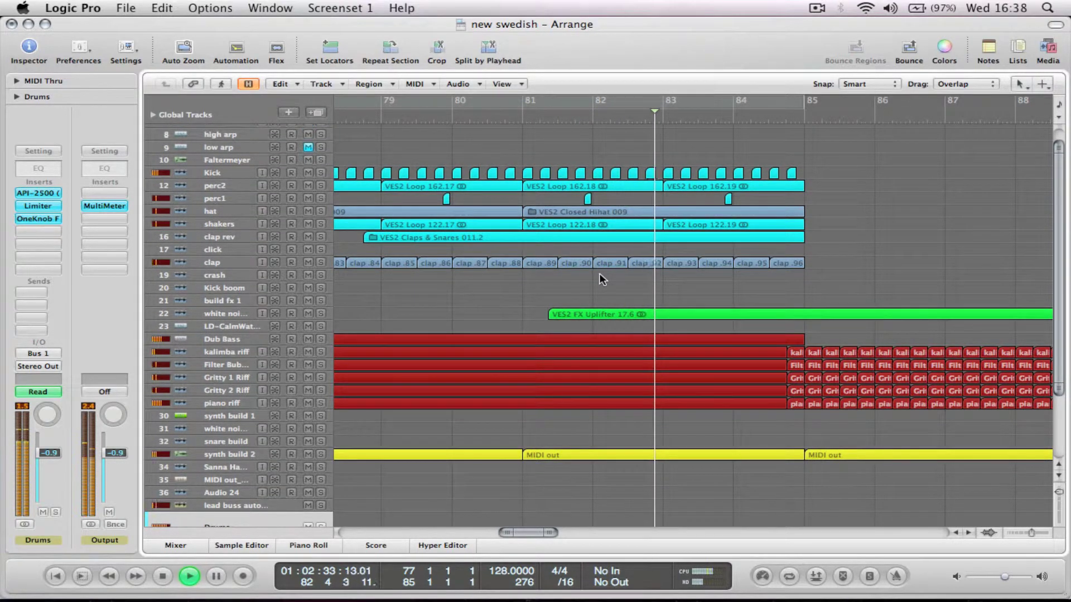